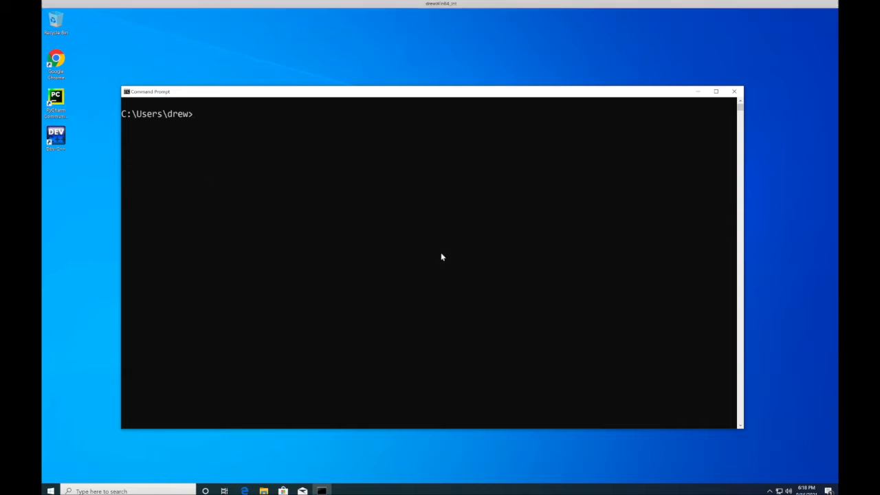
- Check the installed Python version with python --version
text(python --version)
key(Return)
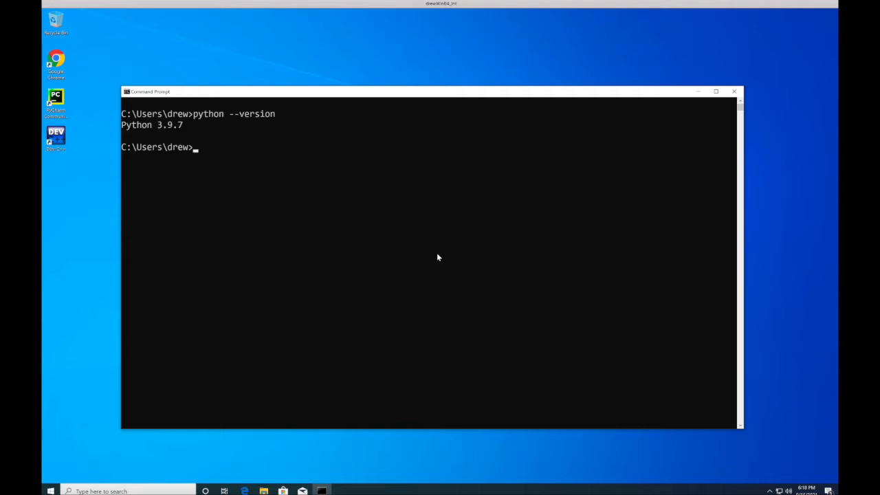
- Check the installed Git version with git --version, and close Command Prompt
text(git --version)
key(Return)
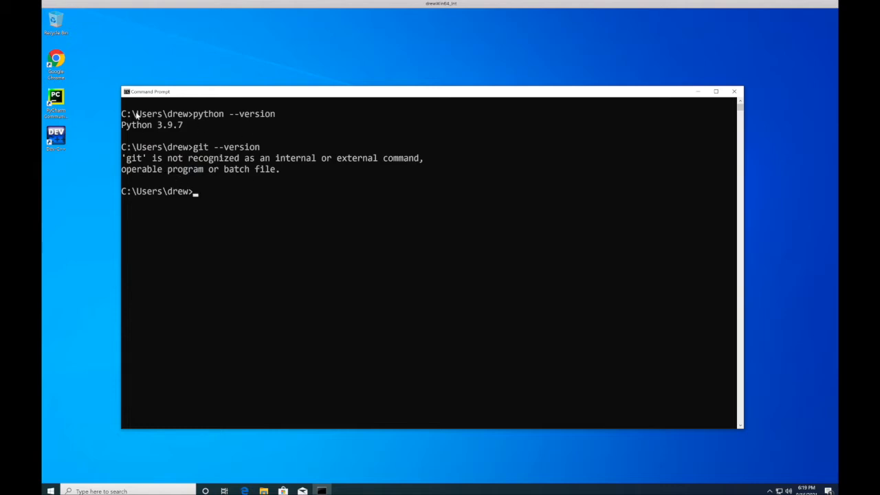
click(734, 92)
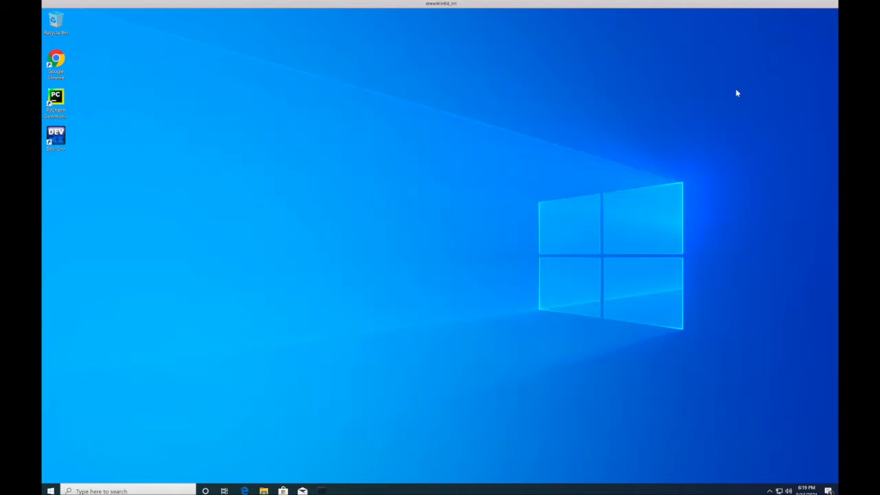
- Launch PyCharm and open the GitHub login for getting a project from version control
click(58, 96)
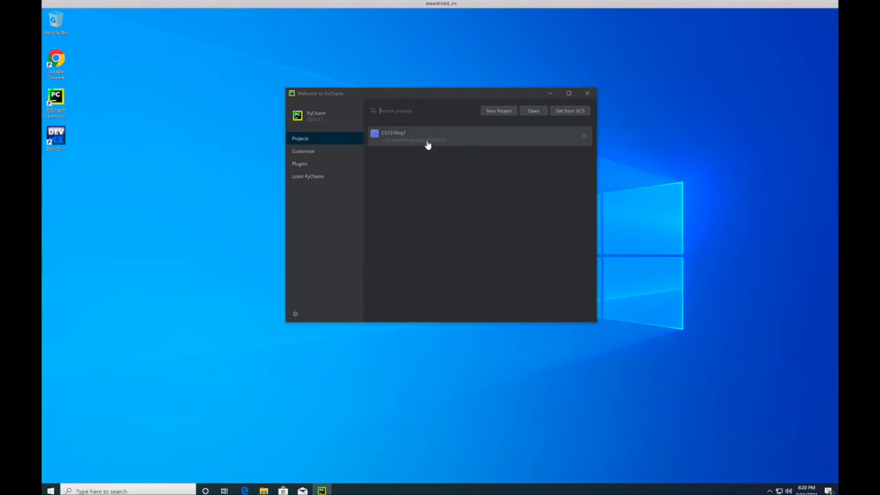
click(568, 114)
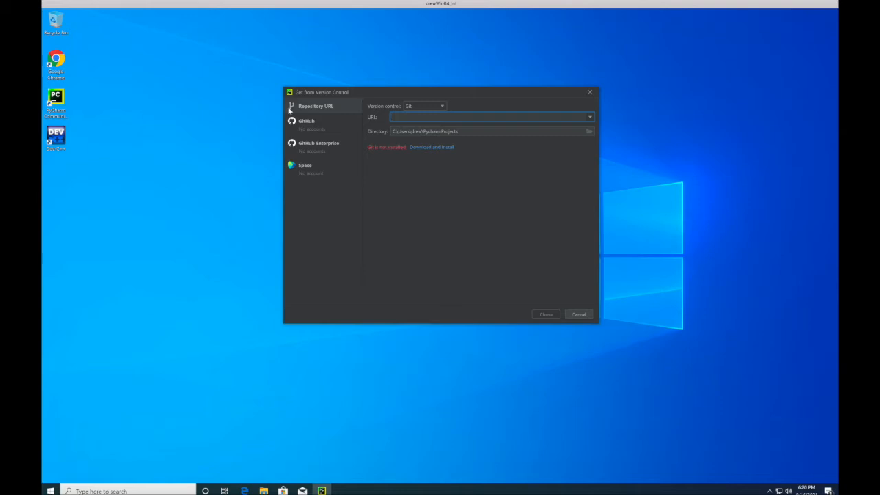
click(305, 124)
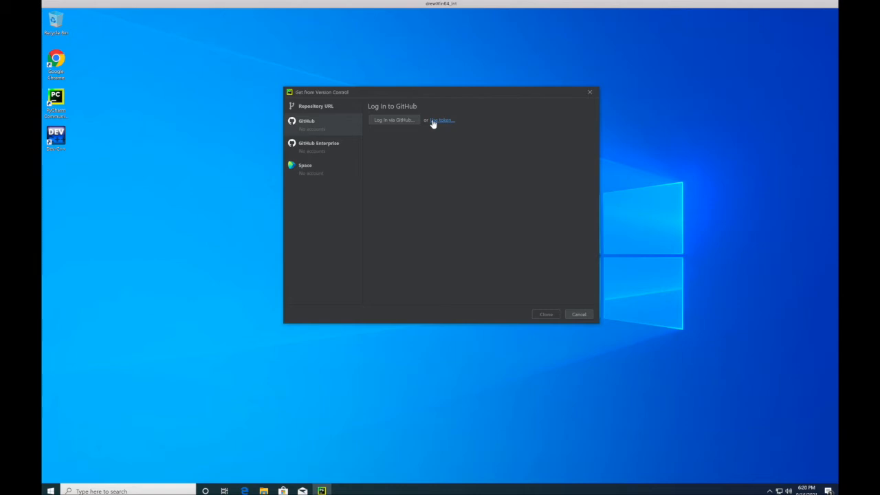
- Log in via GitHub by authorizing JetBrains in the browser with the prefilled credentials, and return to PyCharm's GitHub repository list
click(391, 121)
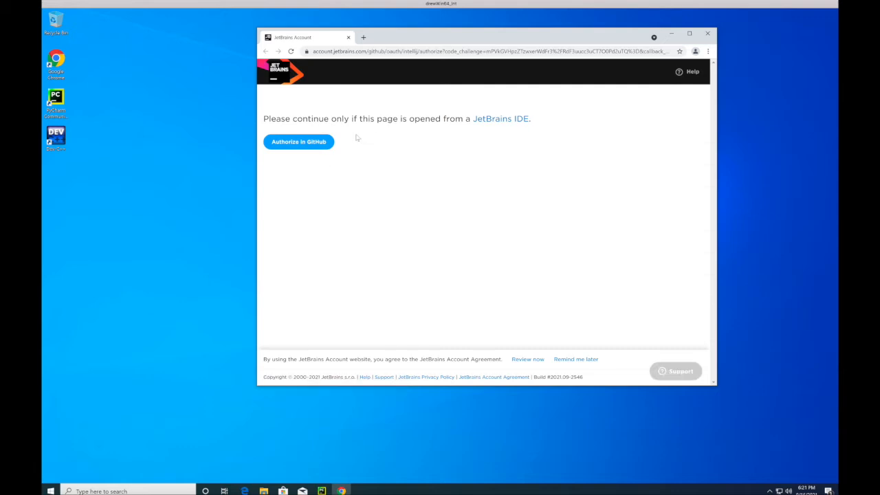
click(294, 145)
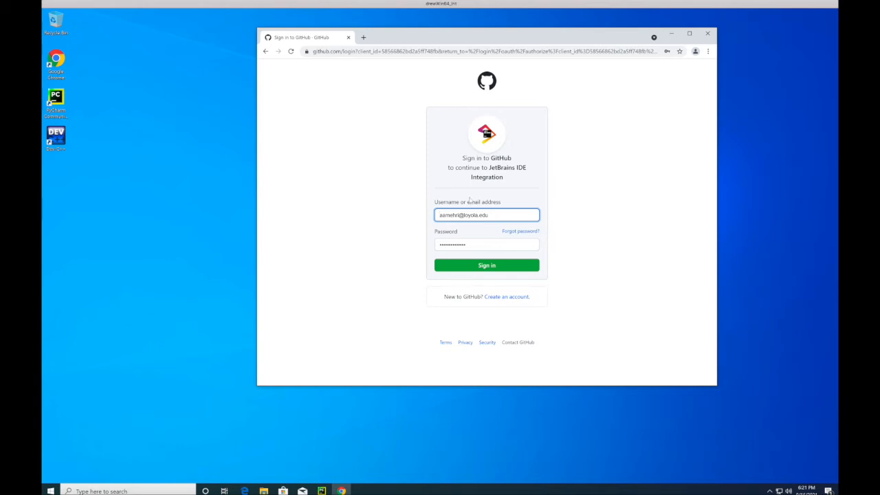
click(493, 271)
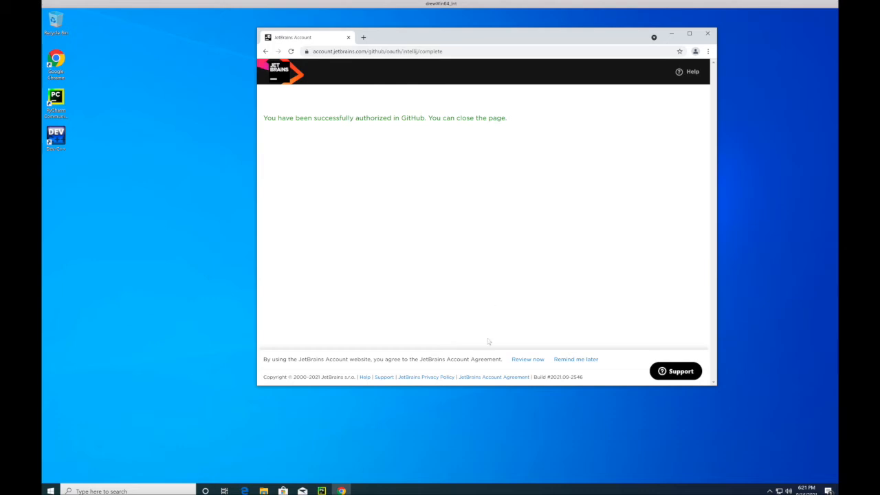
drag(500, 34, 594, 75)
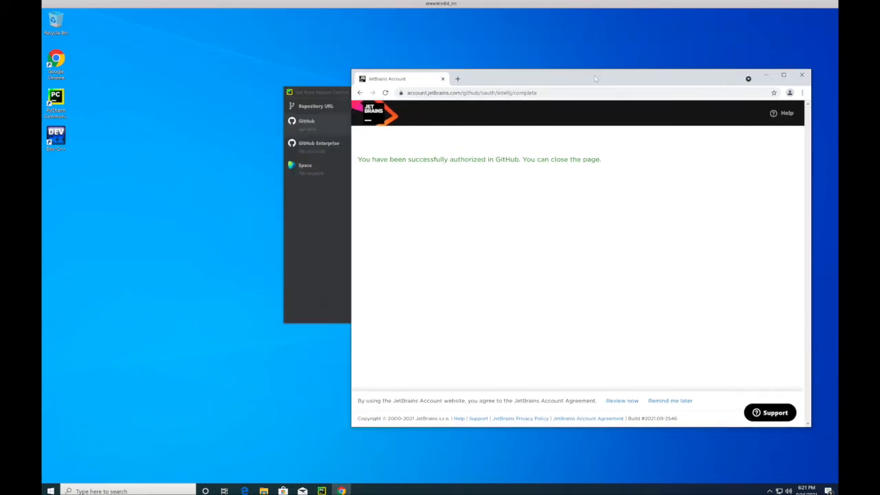
click(300, 230)
click(354, 177)
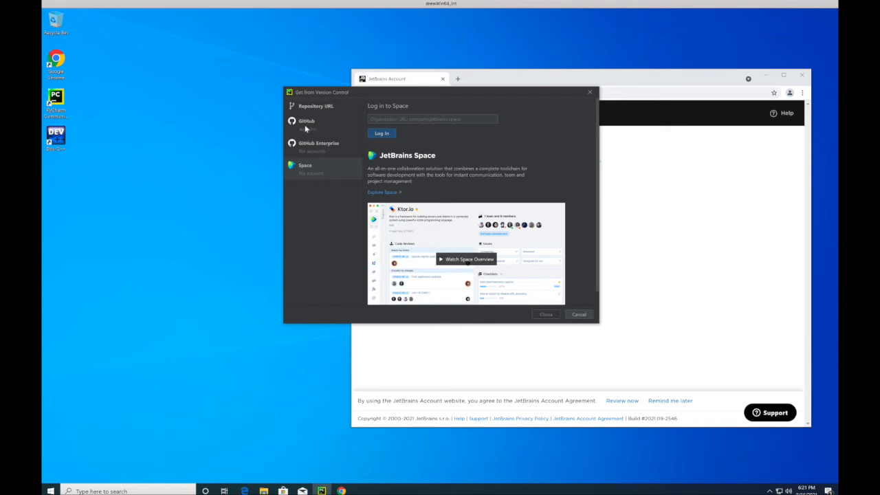
click(307, 128)
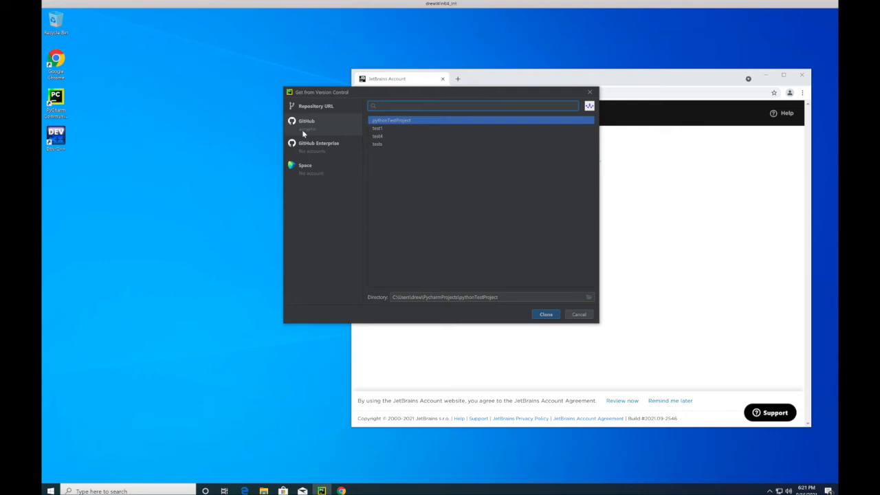
- Log the connected GitHub account out of PyCharm
click(590, 107)
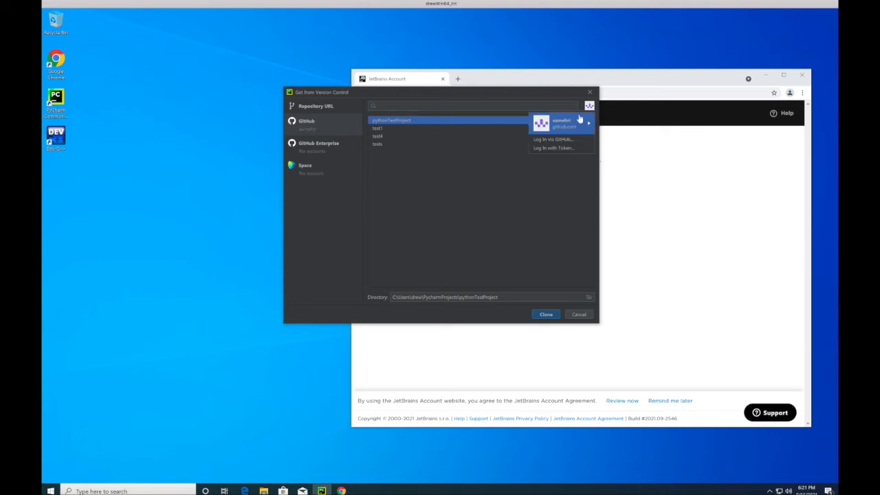
mouse_move(573, 125)
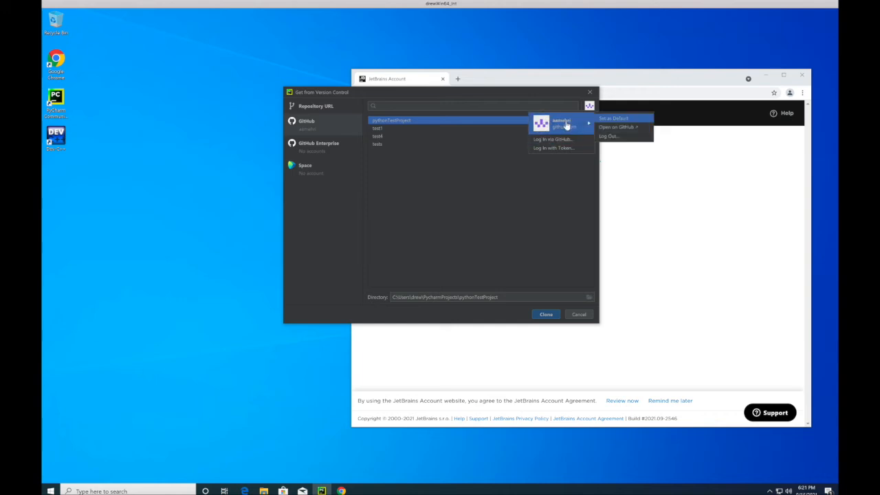
click(608, 138)
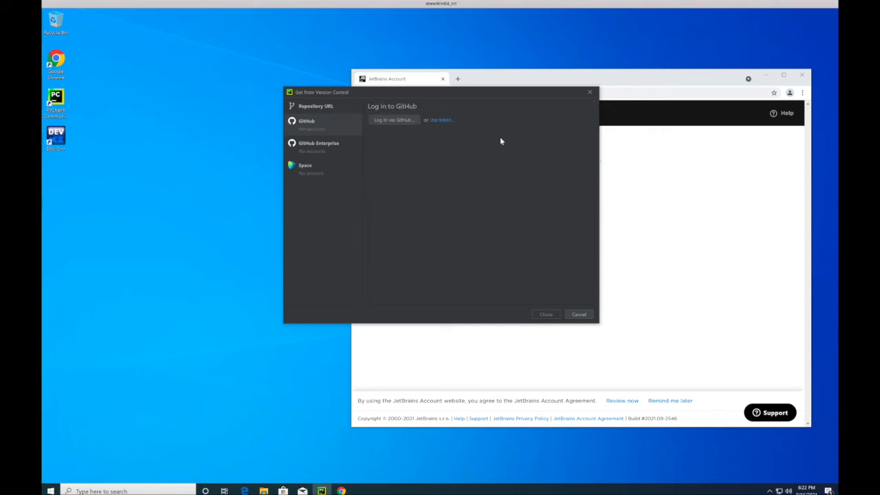
- Log in via GitHub again through the browser authorization and return to the list of GitHub repositories
click(395, 121)
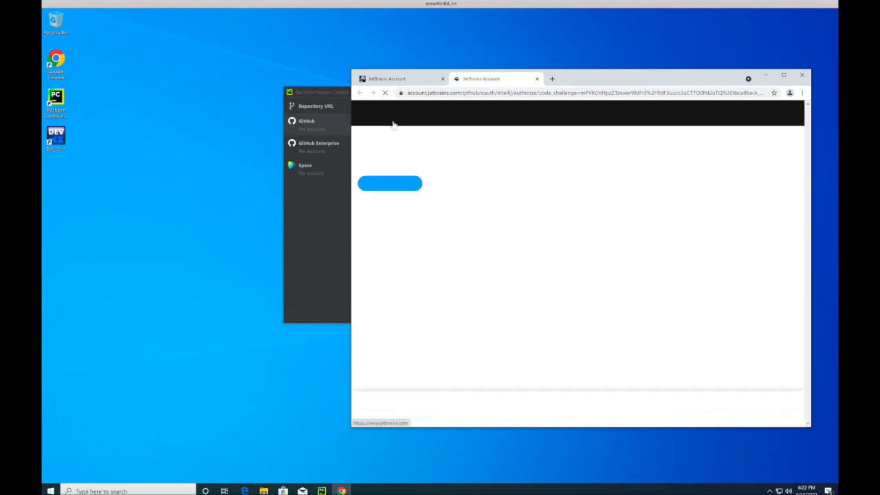
click(405, 183)
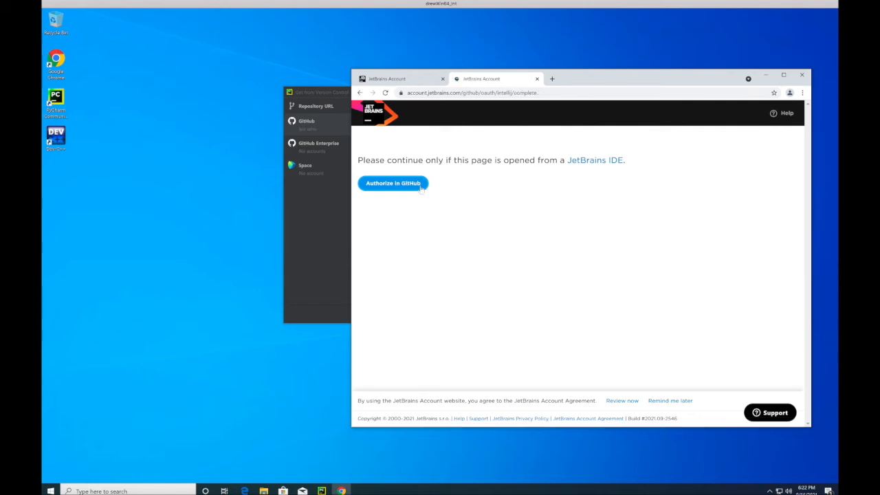
click(324, 205)
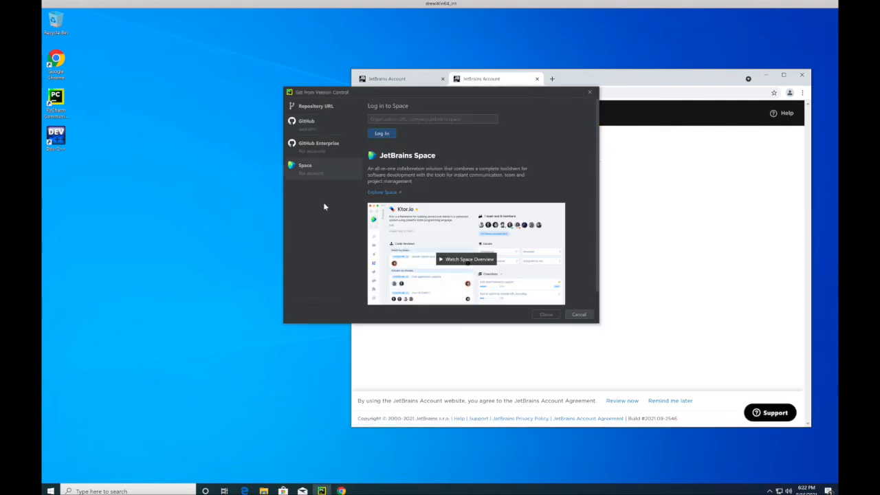
click(316, 126)
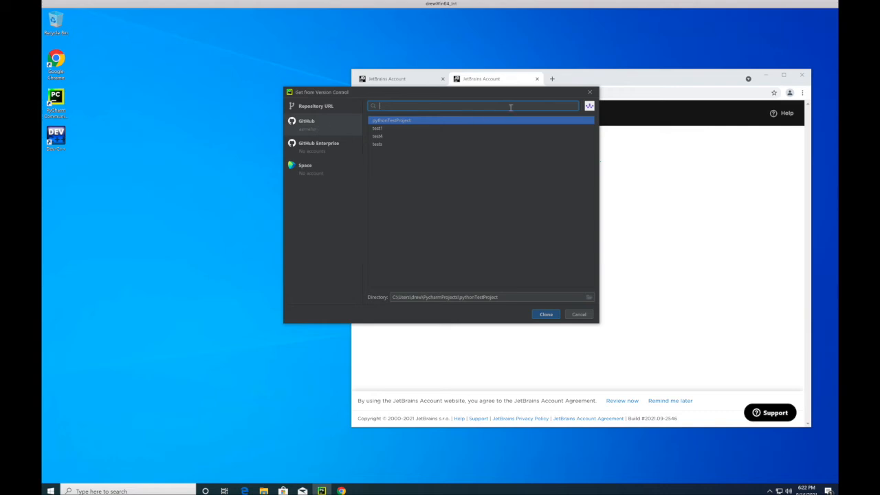
- Log out of the GitHub account and switch the GitHub login to the token method
click(590, 106)
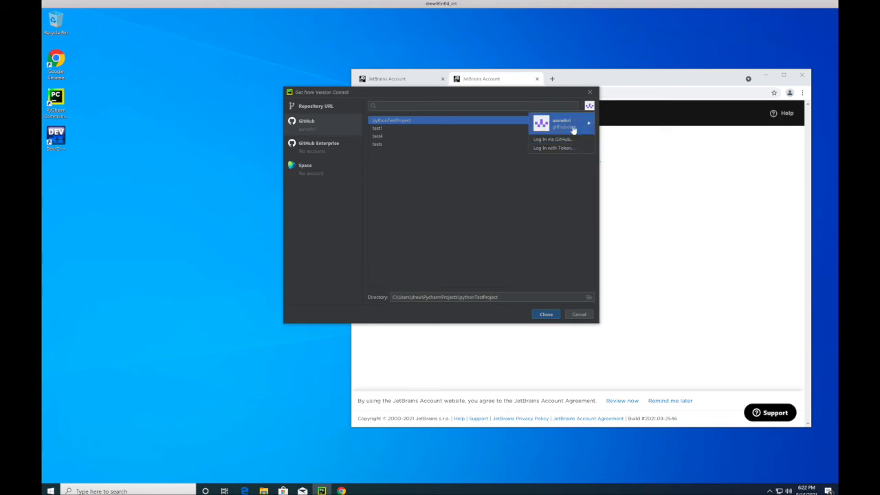
click(606, 137)
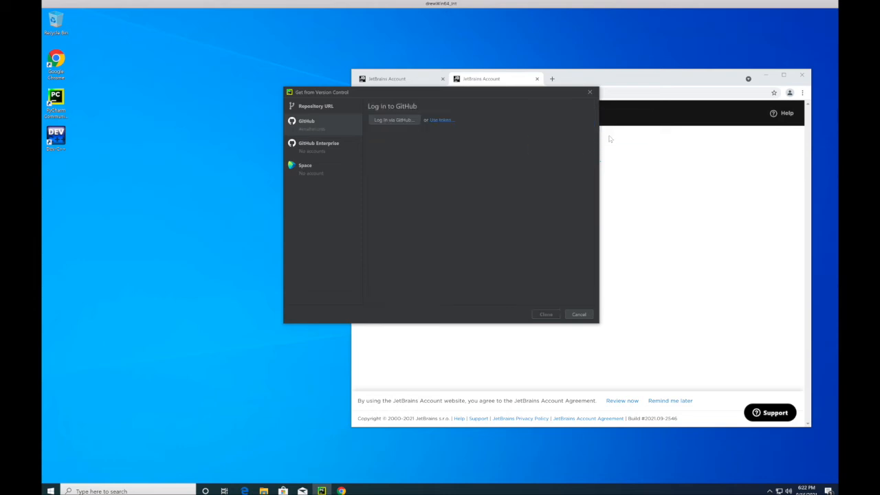
click(440, 121)
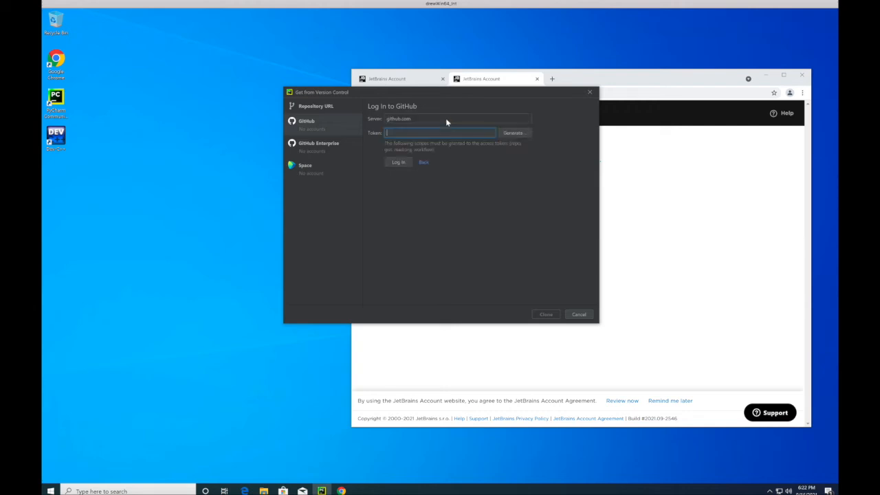
- Generate a new GitHub personal access token with 2 appended to the note "PyCharm GitHub integration plugin", and copy the token
click(512, 133)
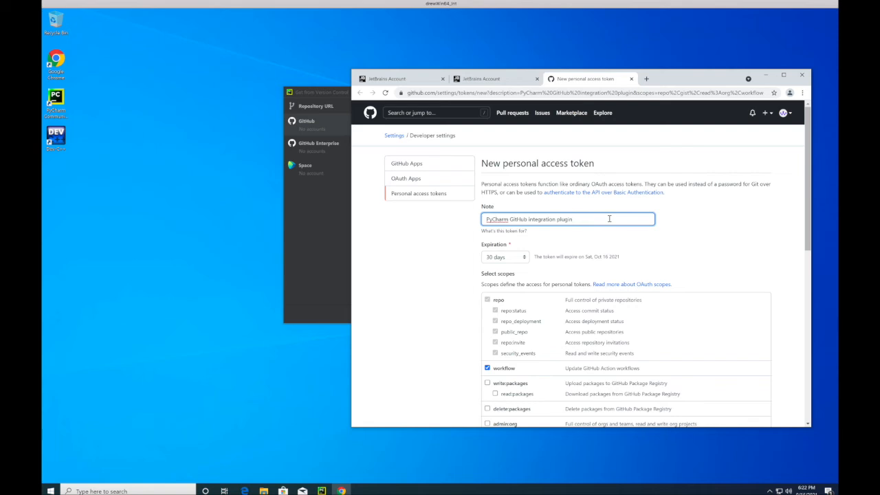
text(2)
scroll(546, 291, down, 10)
scroll(546, 291, down, 1)
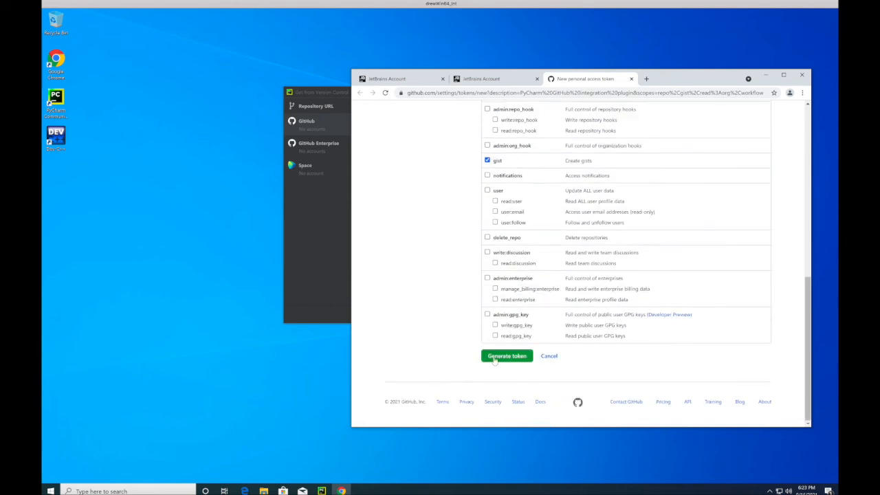
click(494, 359)
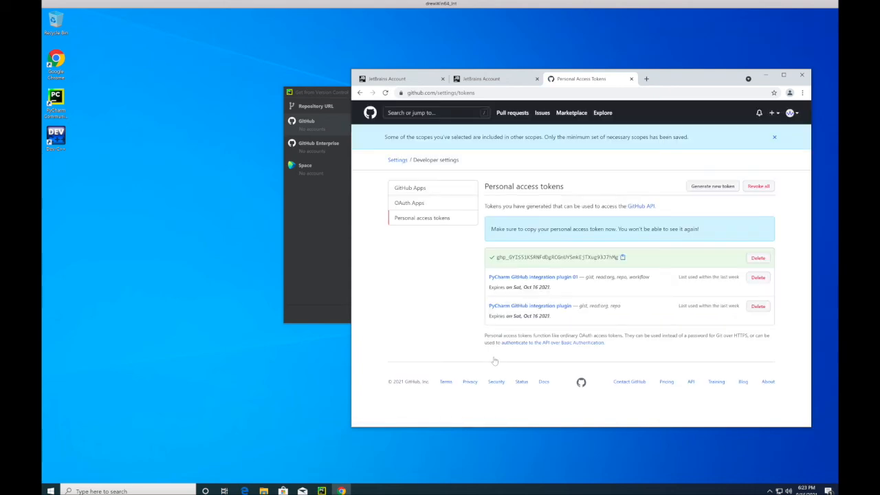
click(622, 258)
- Paste the copied personal access token into PyCharm's GitHub token login for github.com and log in
click(322, 167)
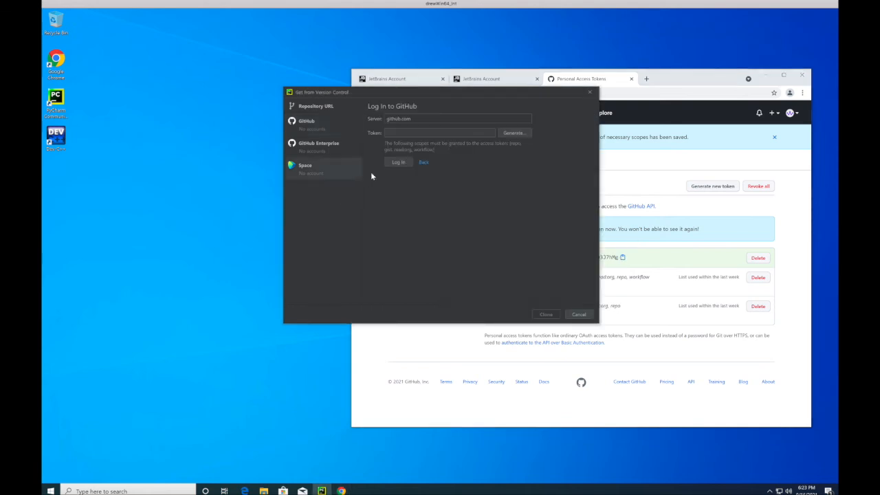
click(310, 124)
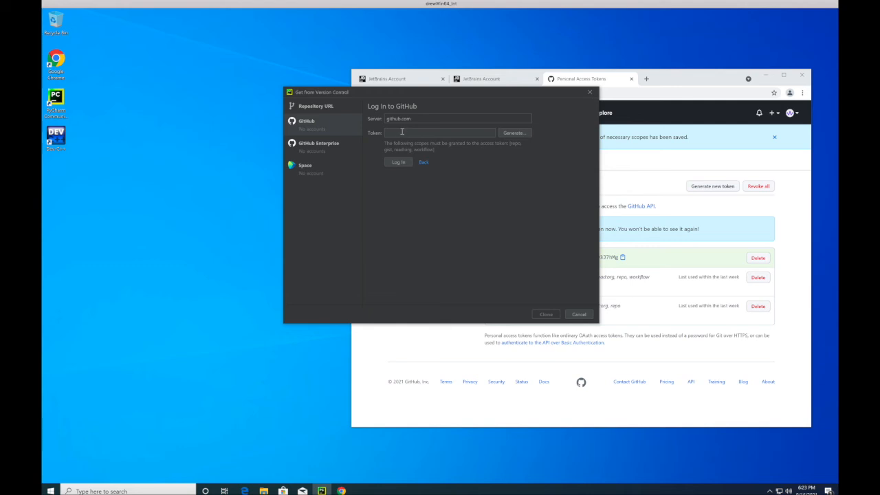
click(402, 132)
key(ctrl+v)
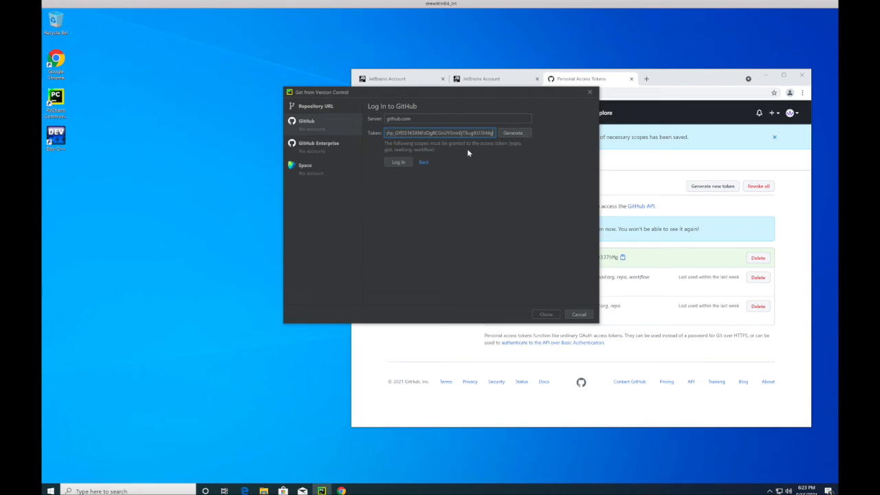
click(396, 163)
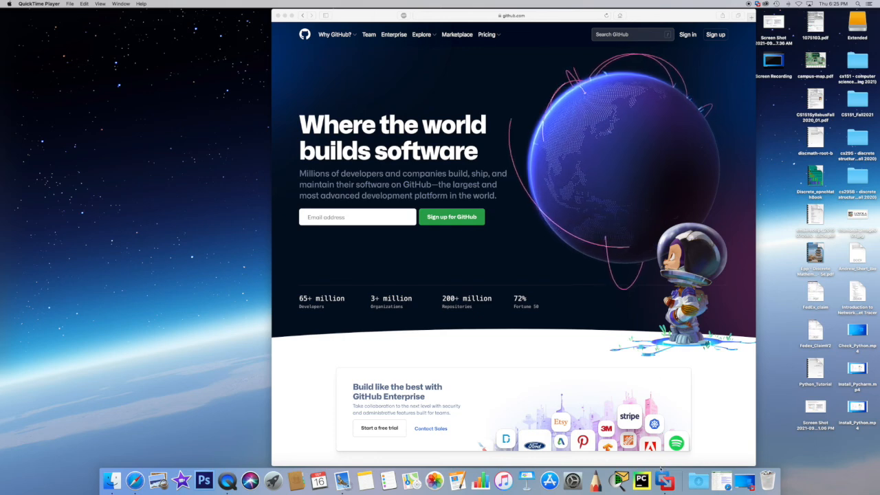
- Launch PyCharm on the Mac and open the GitHub page of the Version Control preferences
click(641, 482)
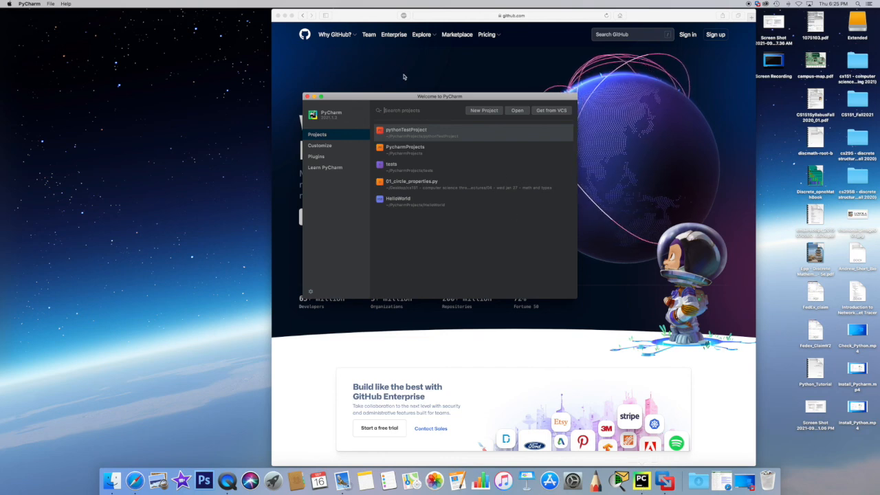
drag(405, 97, 241, 97)
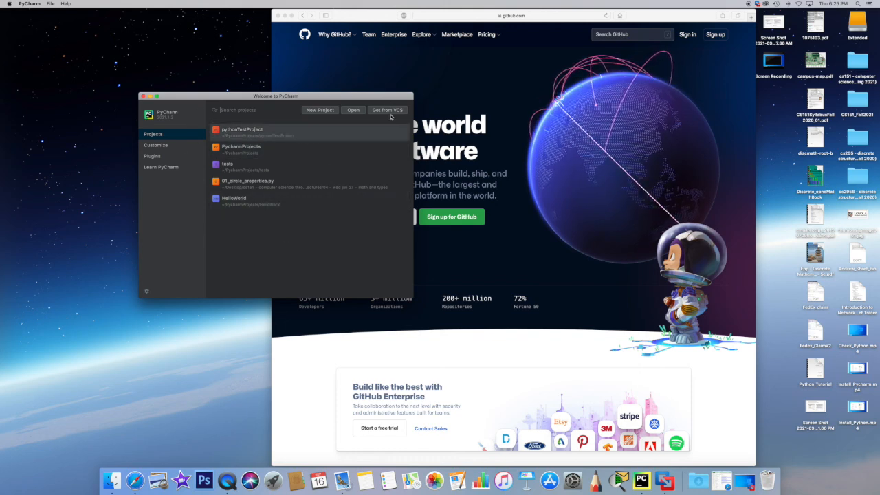
click(30, 4)
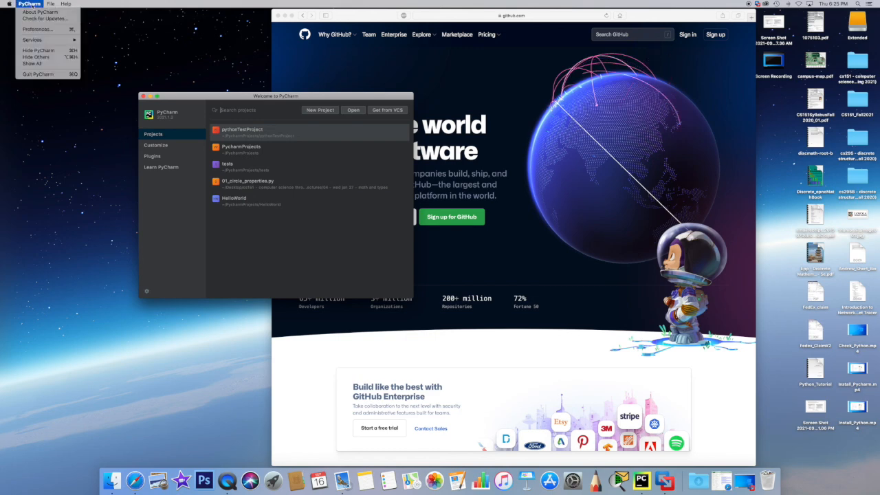
click(37, 30)
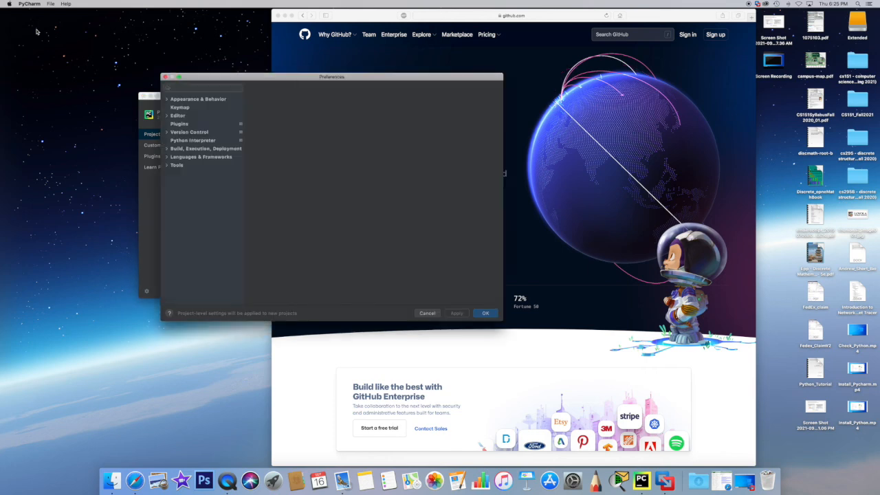
drag(225, 78, 339, 117)
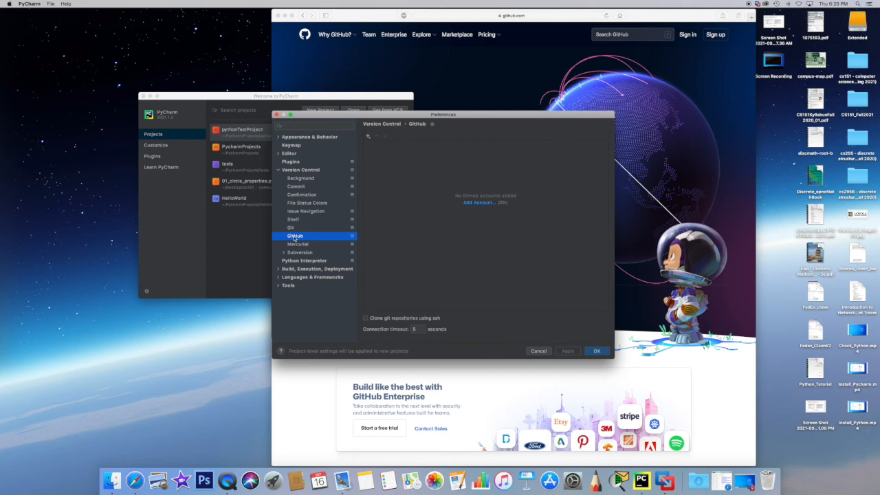
- Add a GitHub account via browser authorization, signing in with the saved username and password, and return to PyCharm's preferences
click(369, 137)
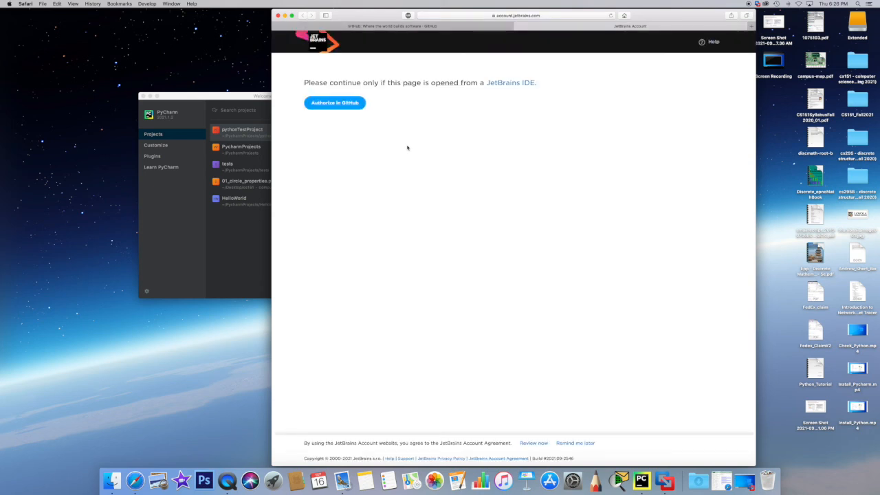
click(338, 104)
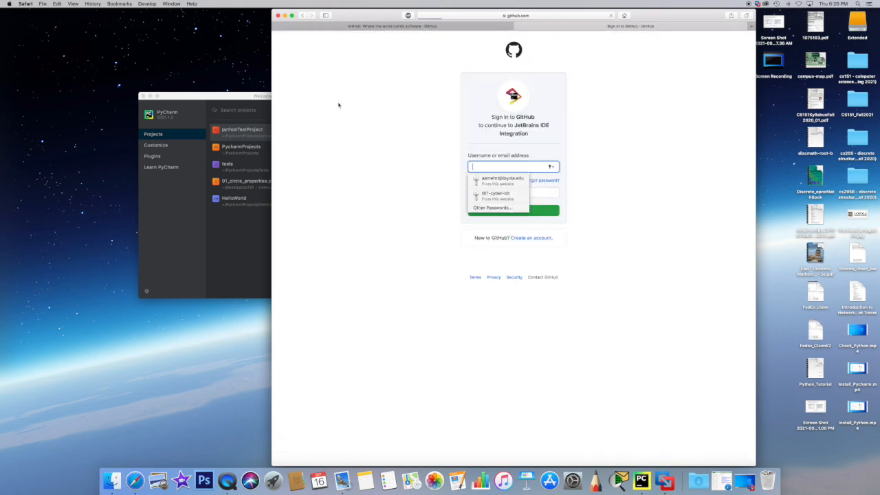
click(513, 181)
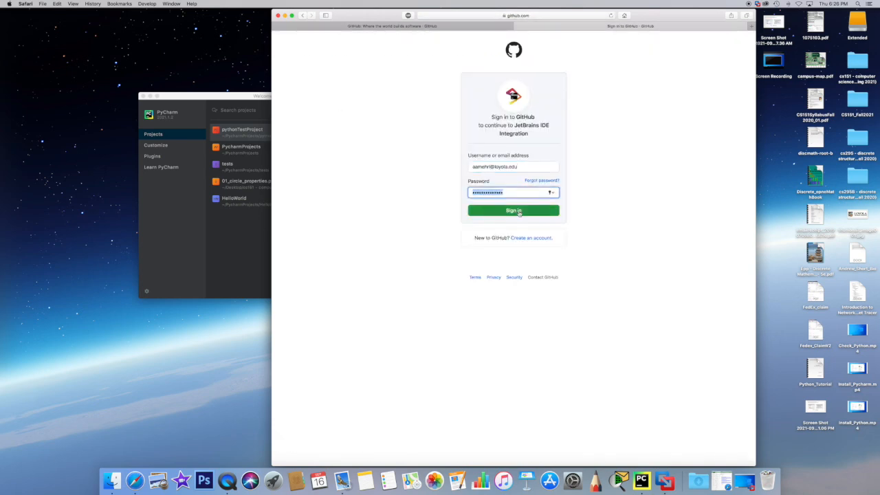
click(519, 212)
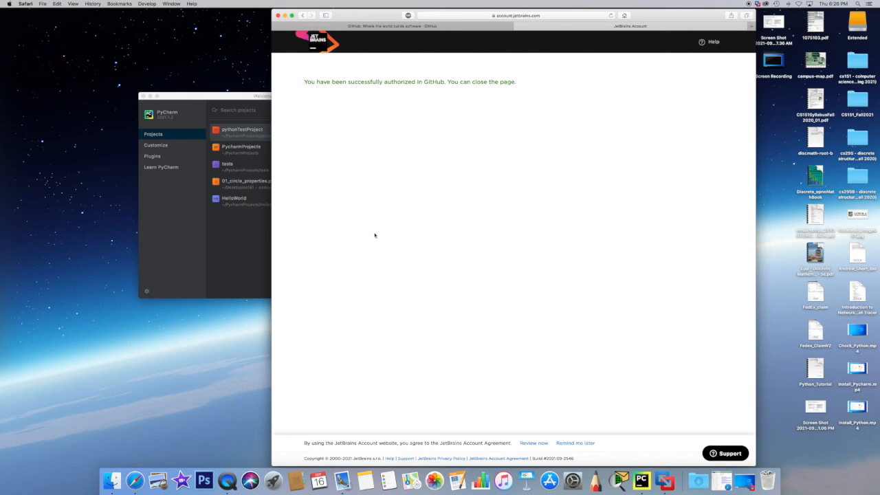
click(245, 240)
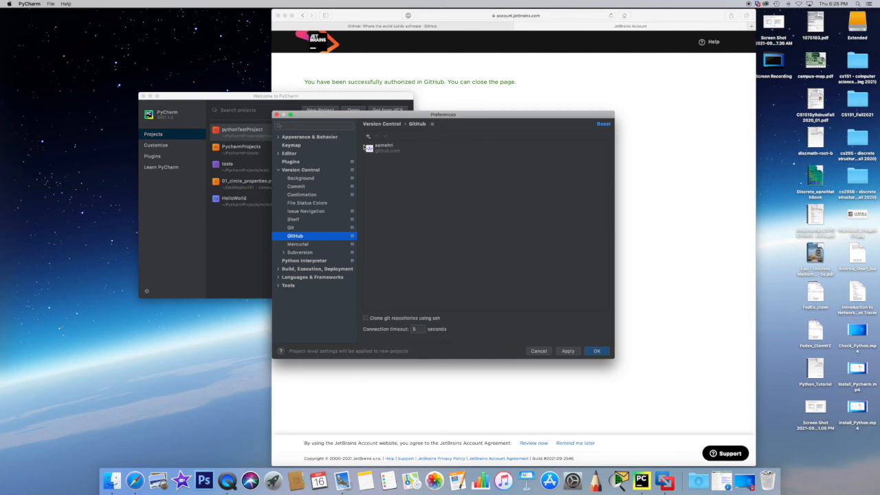